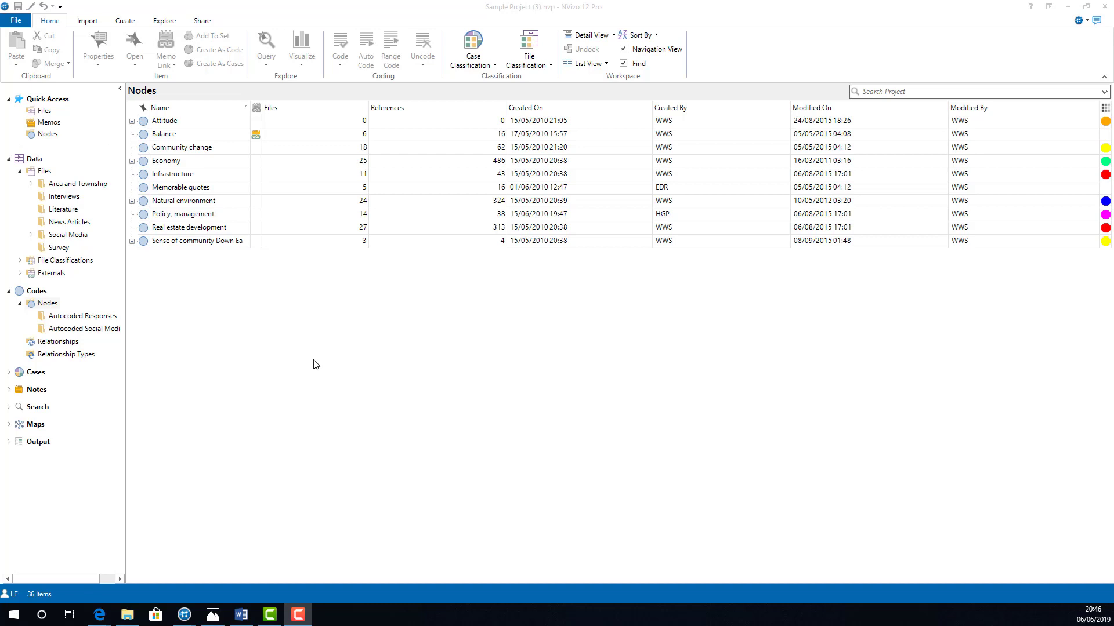
Step: Expand the Sense of community Down East, Natural environment and Economy nodes to view their child nodes
left_click(131, 241)
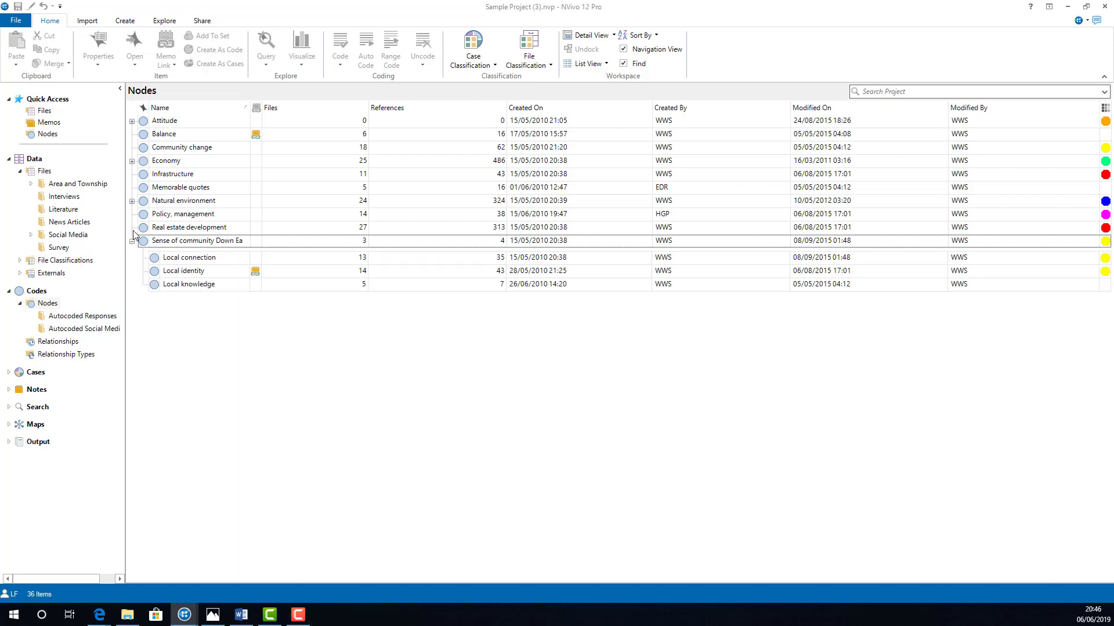
left_click(132, 201)
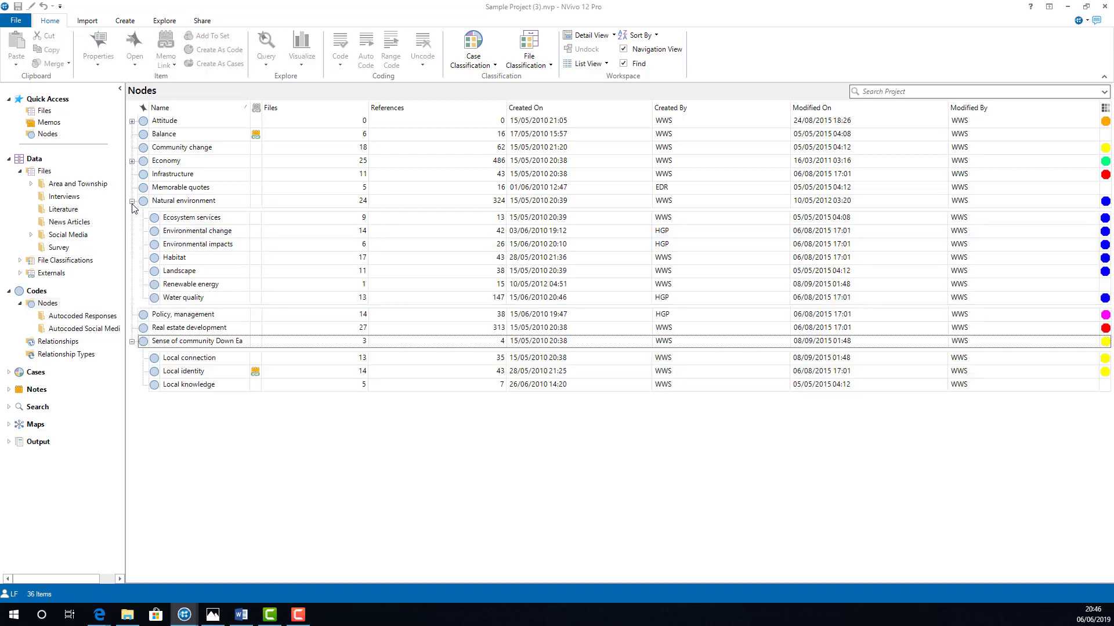
left_click(132, 161)
left_click(131, 165)
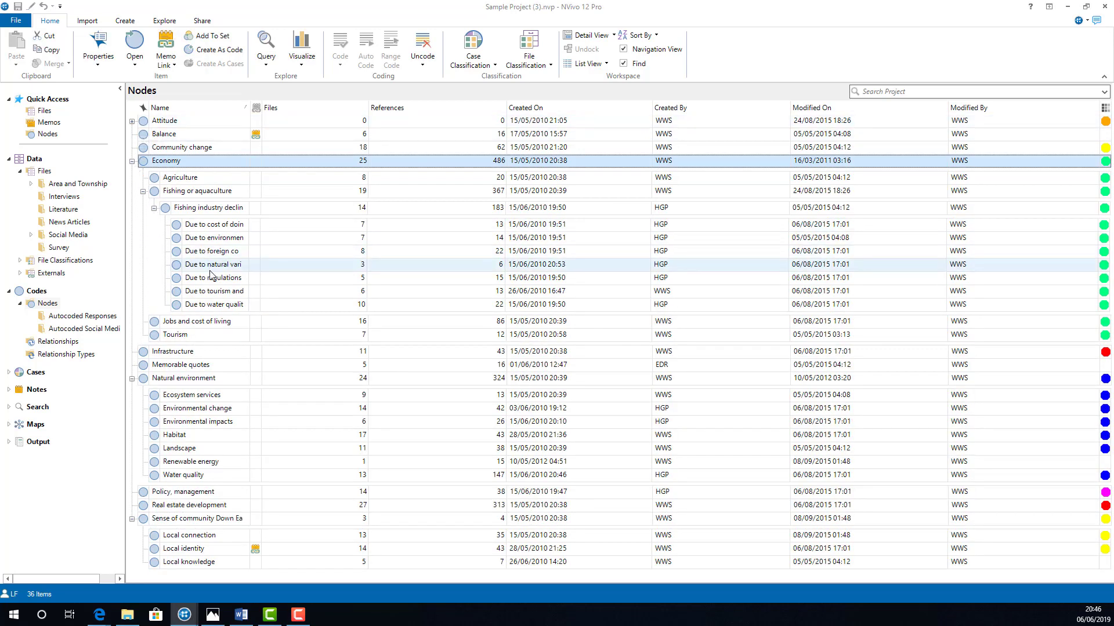
left_click(214, 338)
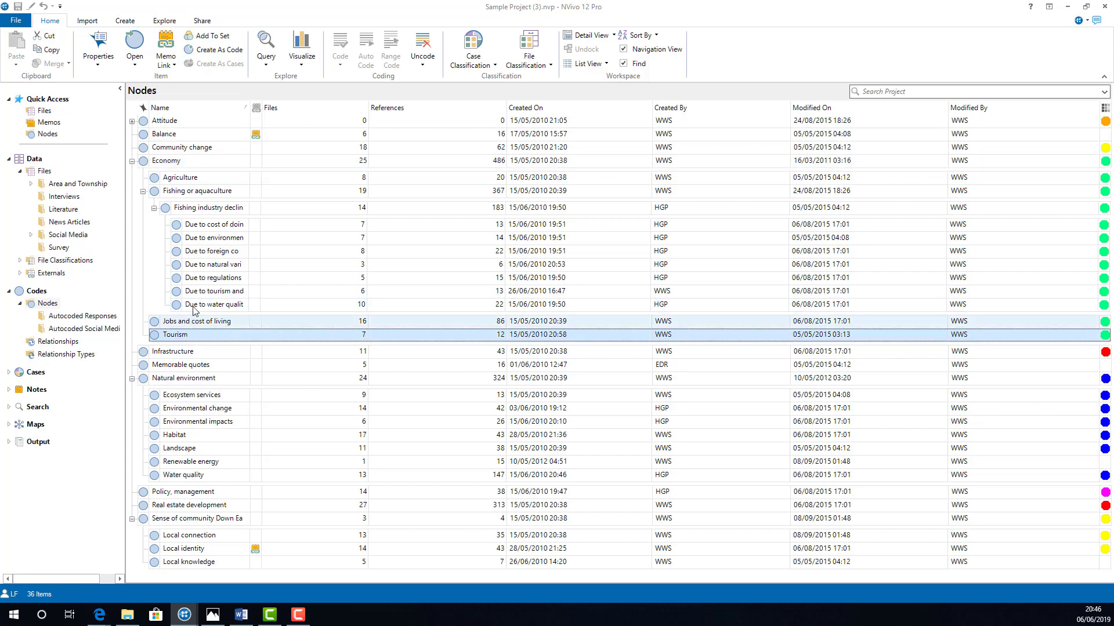
Step: Make the Balance node a child of Community change, and return it to the top level of Nodes
left_click(178, 137)
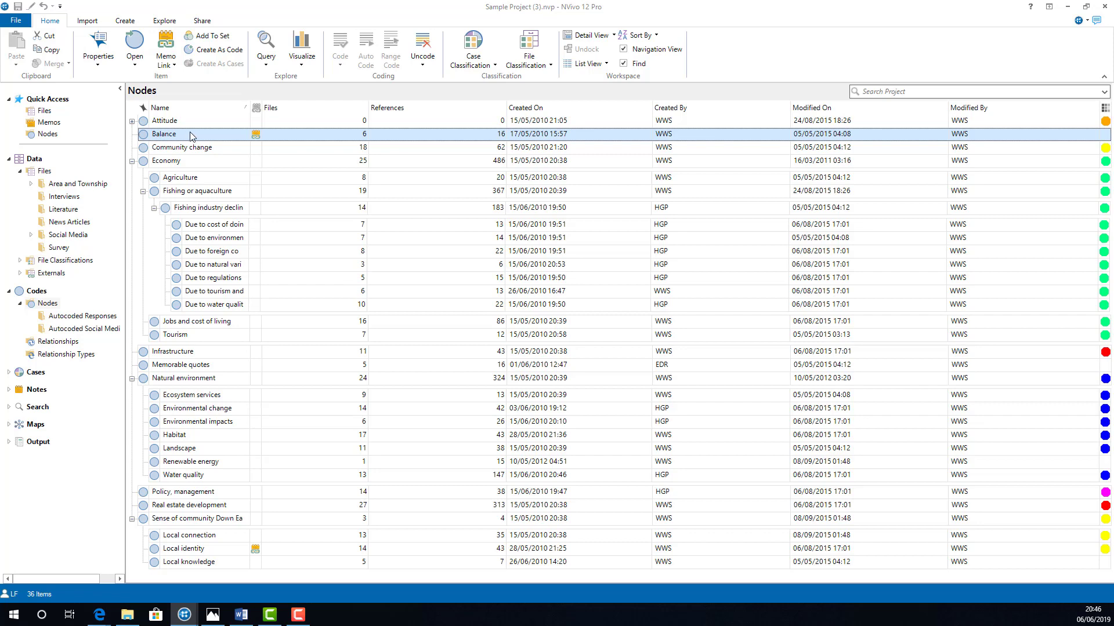
left_click_drag(190, 132, 213, 152)
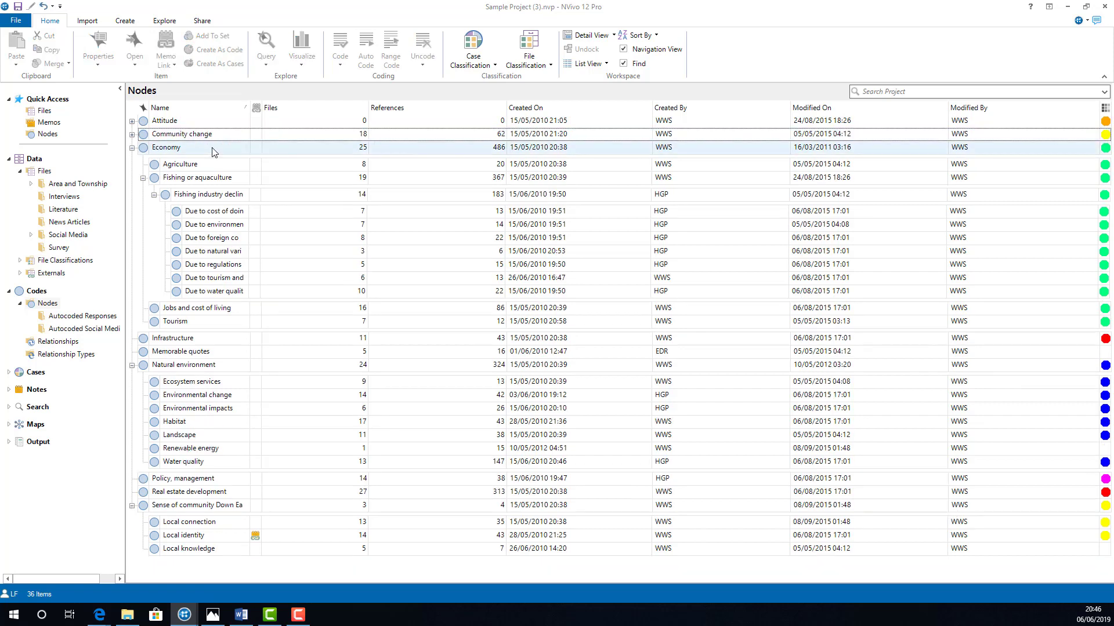
left_click(132, 134)
left_click(171, 140)
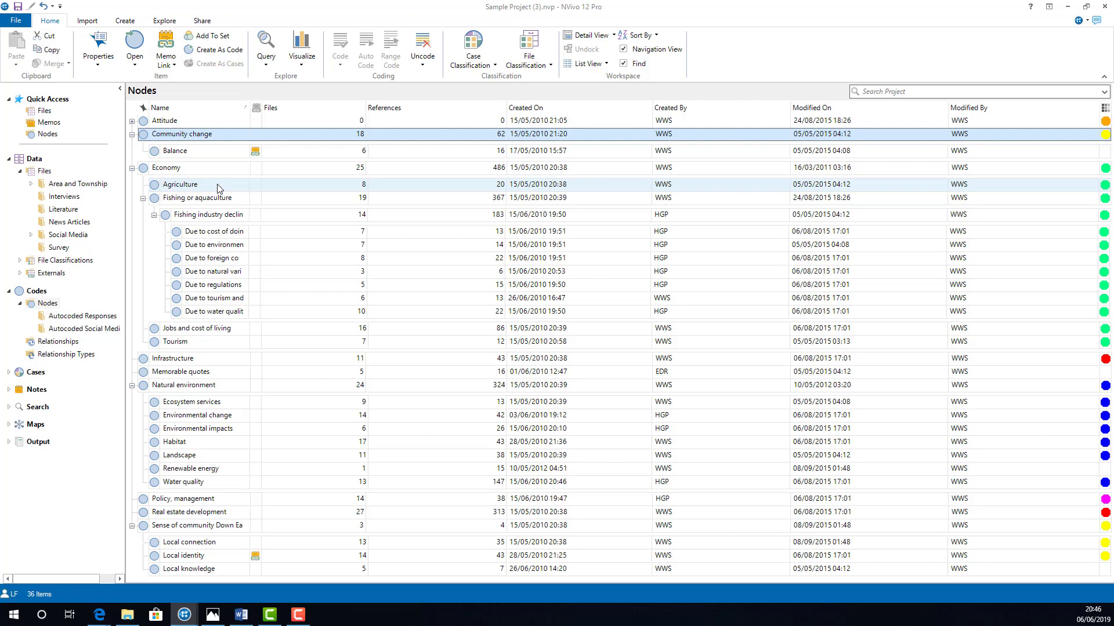
left_click(214, 154)
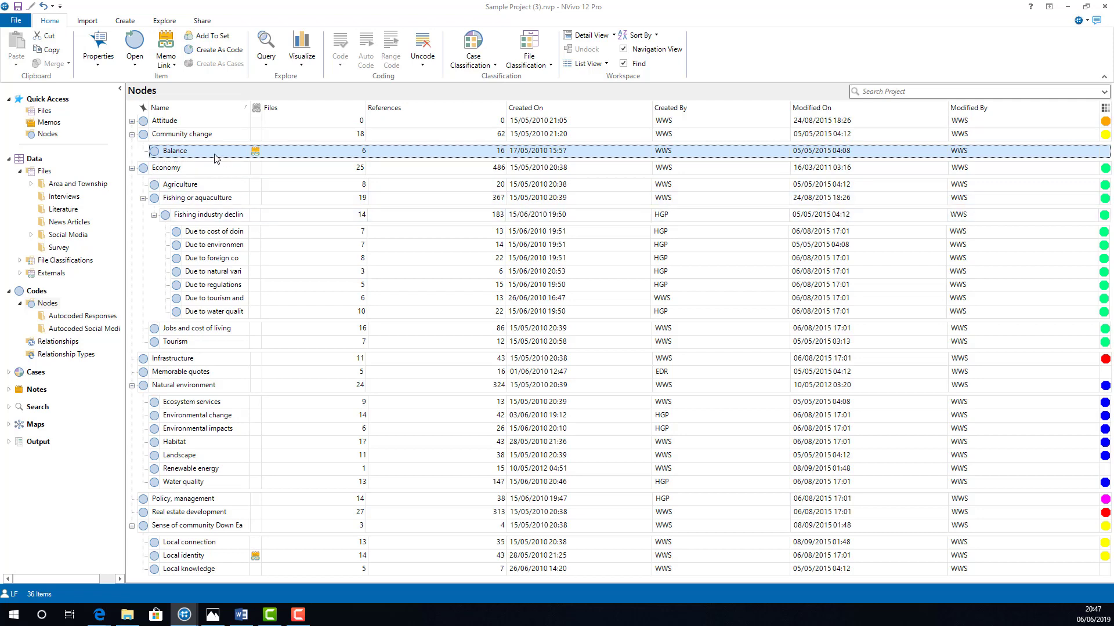
left_click_drag(212, 154, 27, 311)
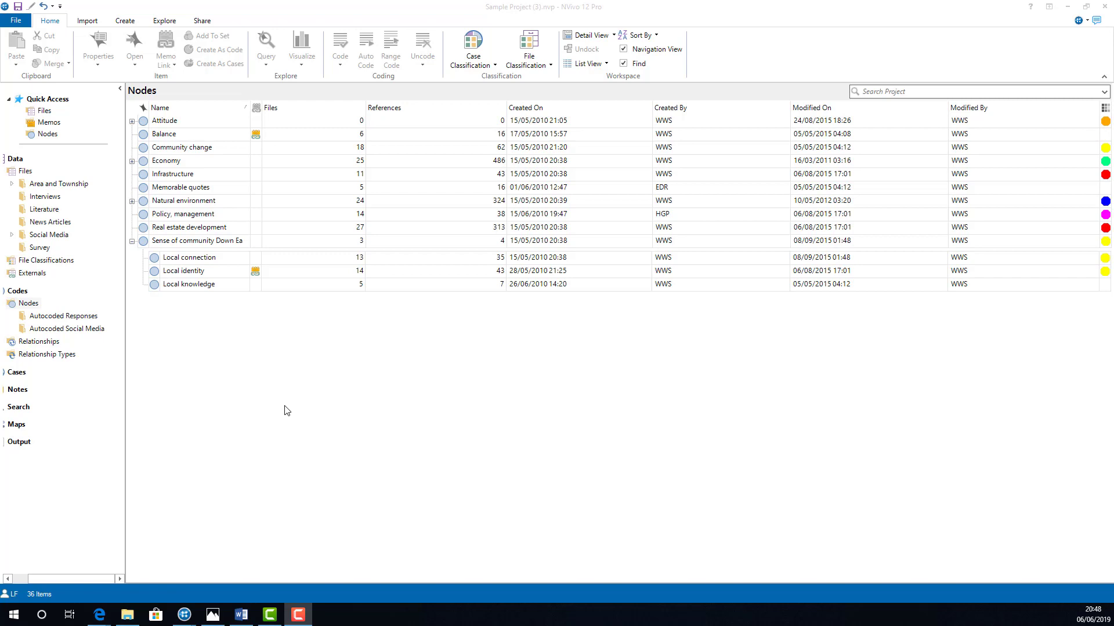
Step: Merge the Local connection node into Local identity with linked memos, see also links and relationships included, and undo the merge
left_click(223, 264)
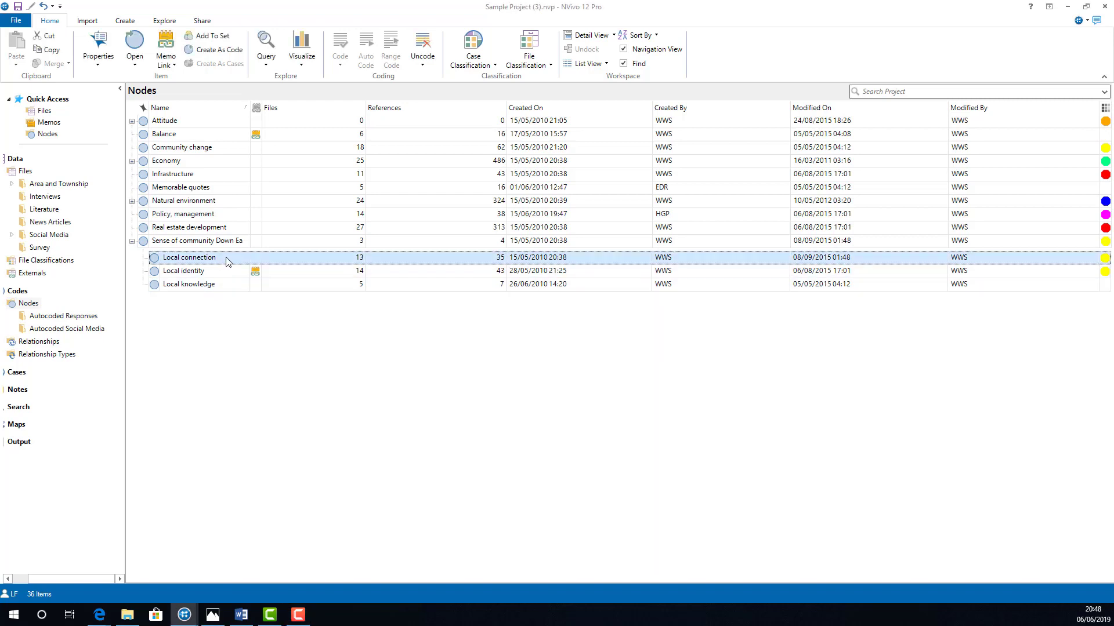
right_click(227, 261)
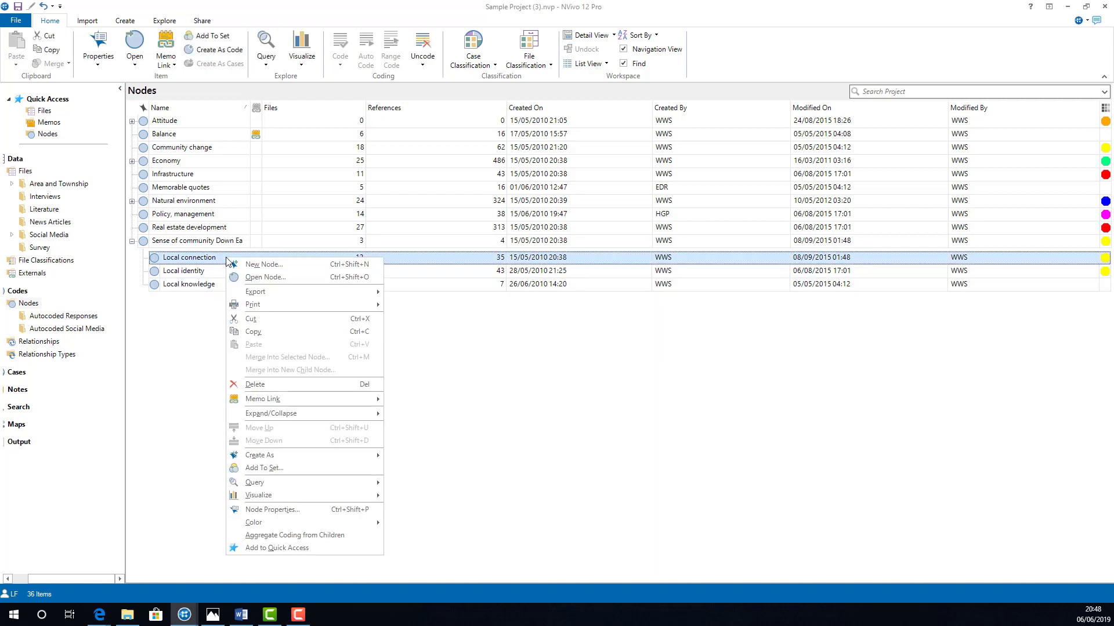
left_click(292, 319)
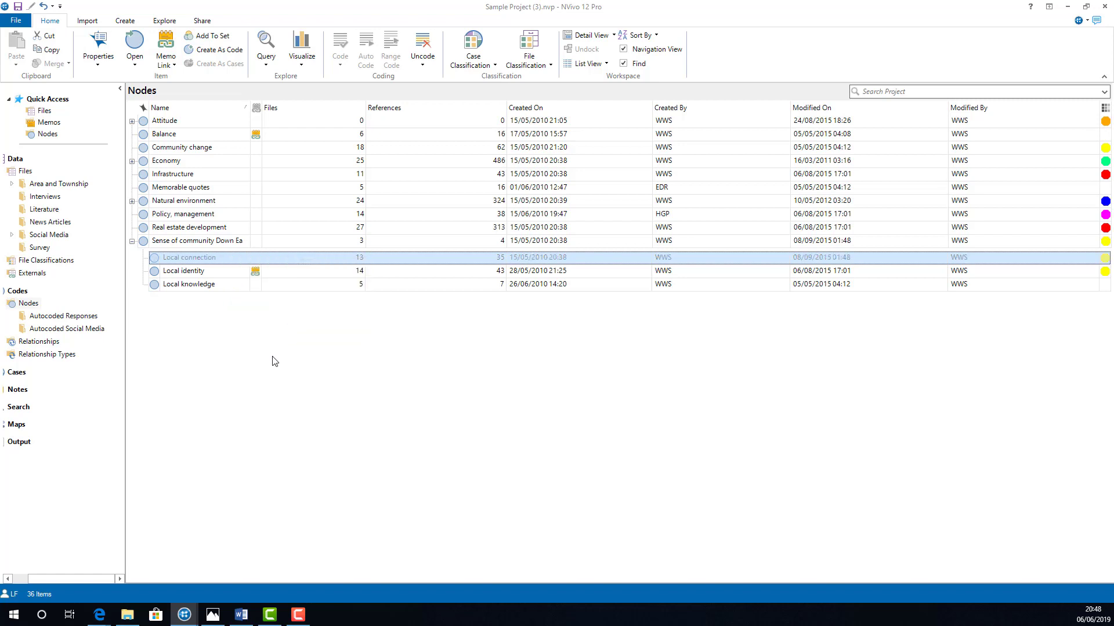
right_click(230, 275)
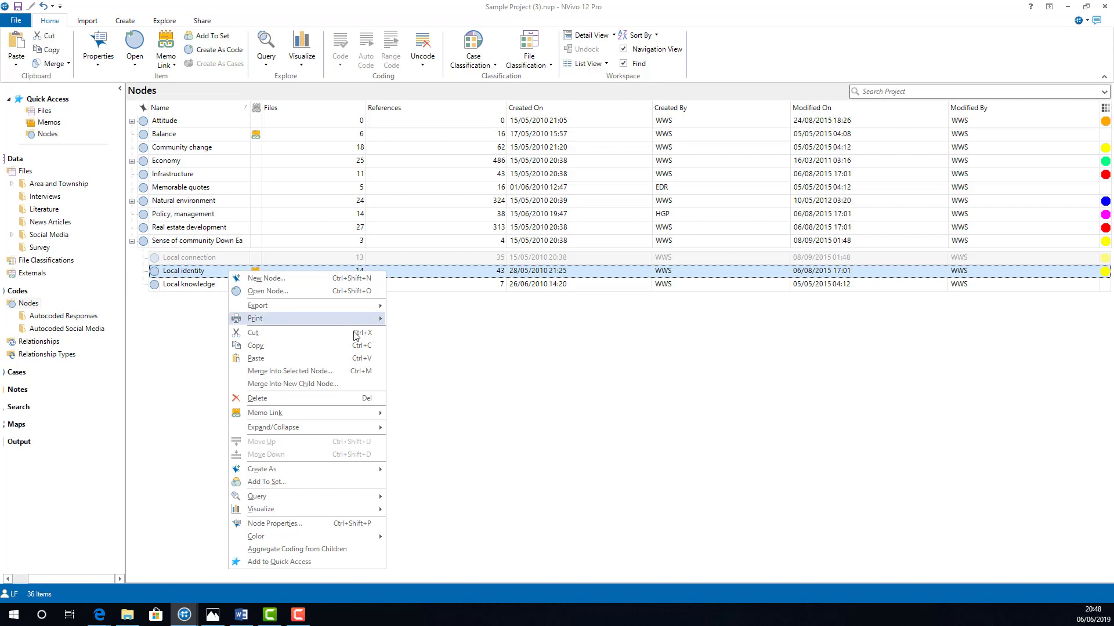
left_click(360, 372)
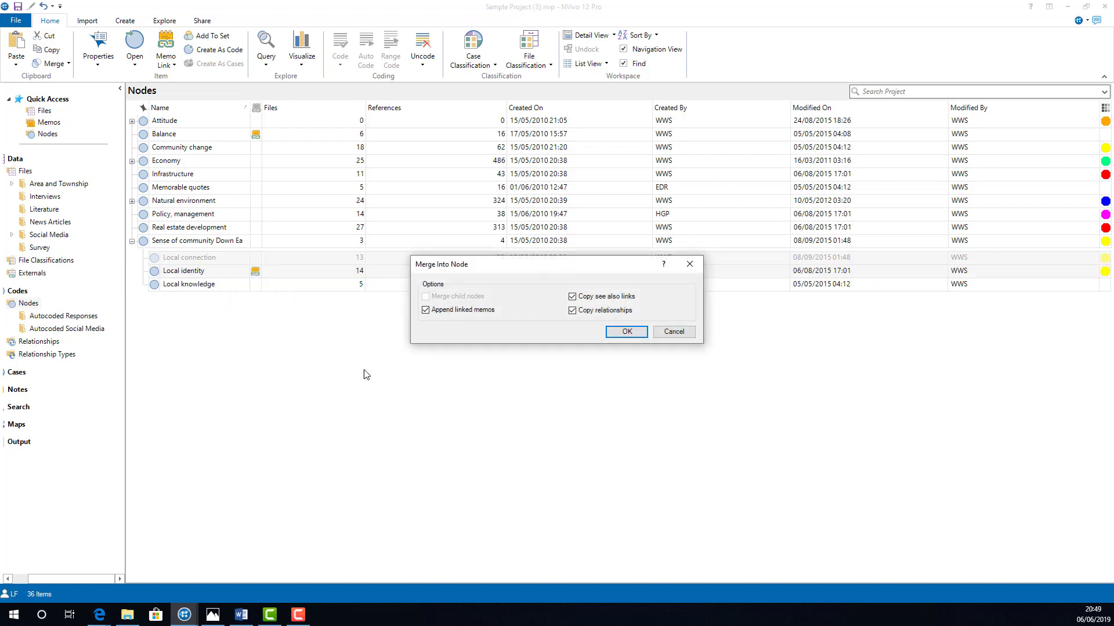
left_click(620, 332)
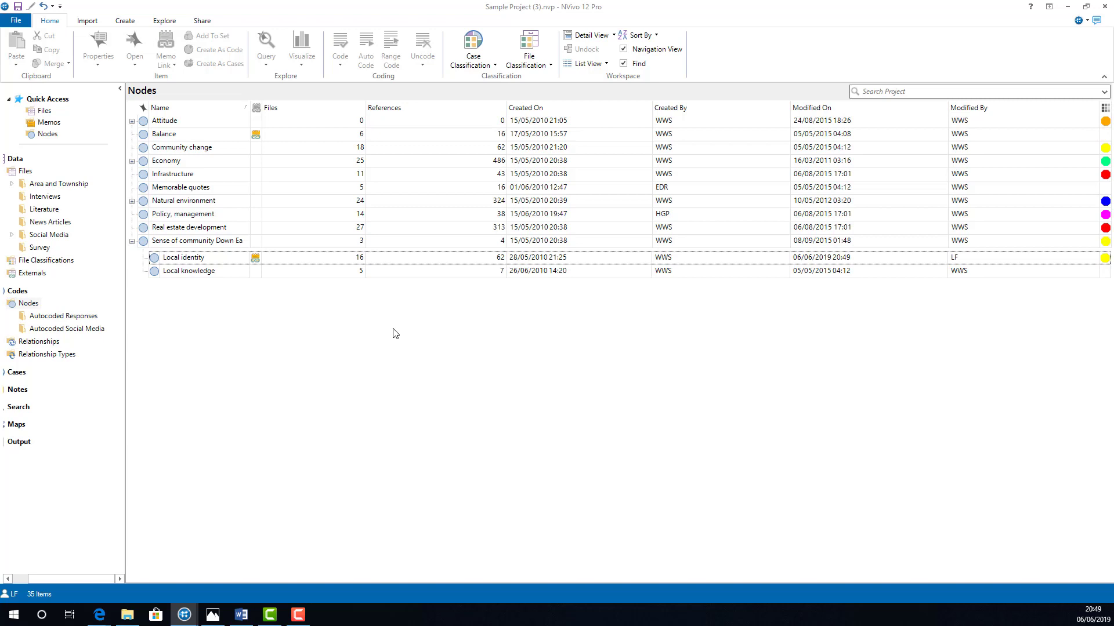
left_click(45, 7)
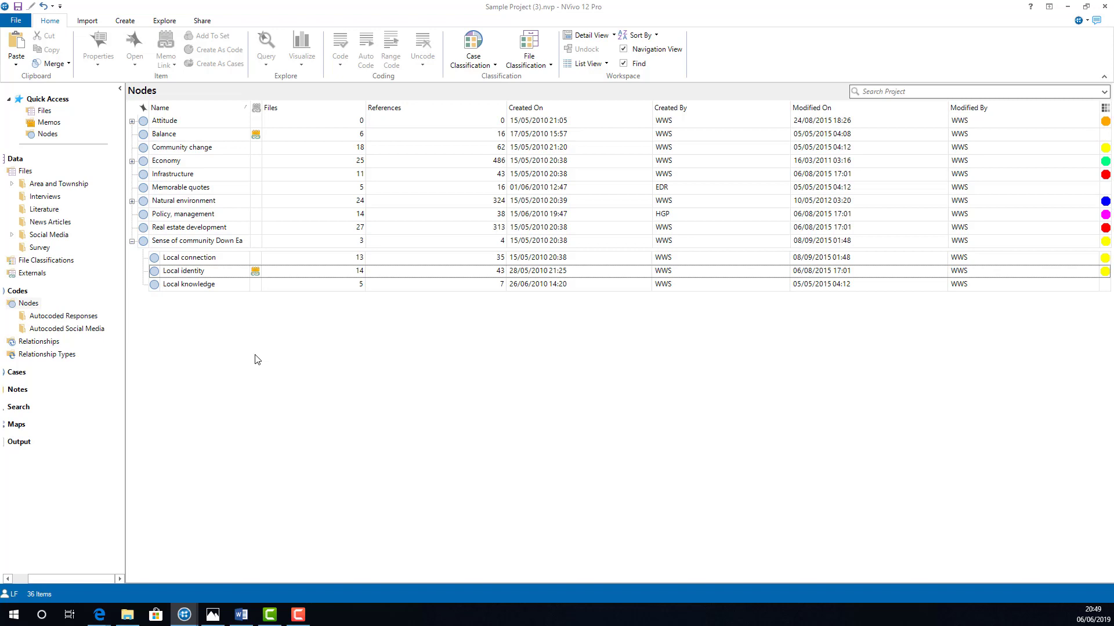
Step: Rename the Memorable quotes node as "Quotes for thesis"
right_click(207, 191)
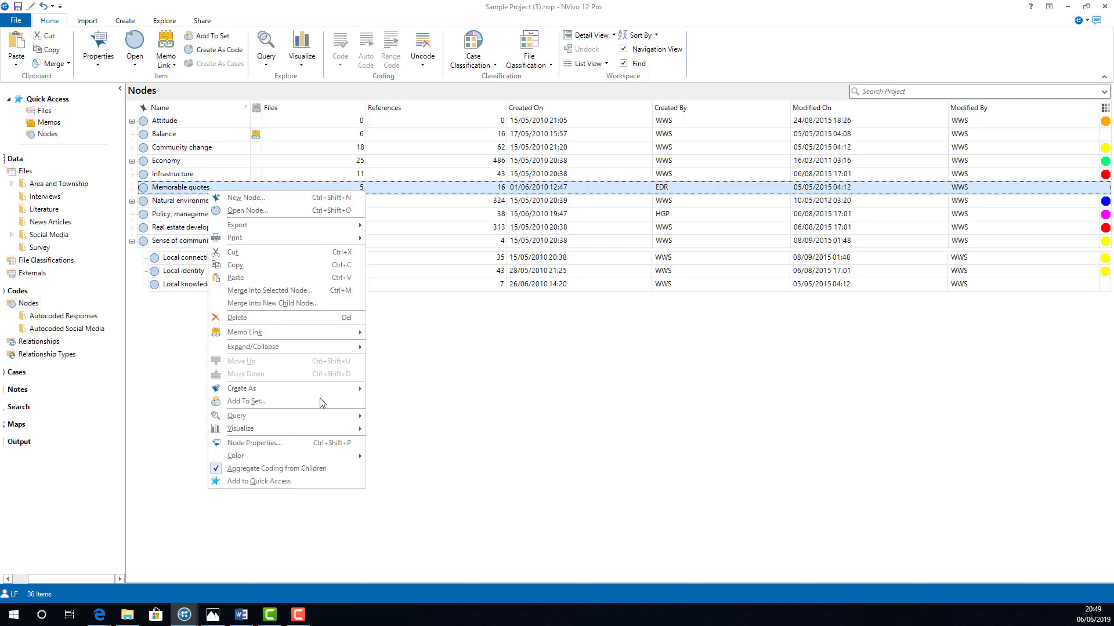
left_click(336, 443)
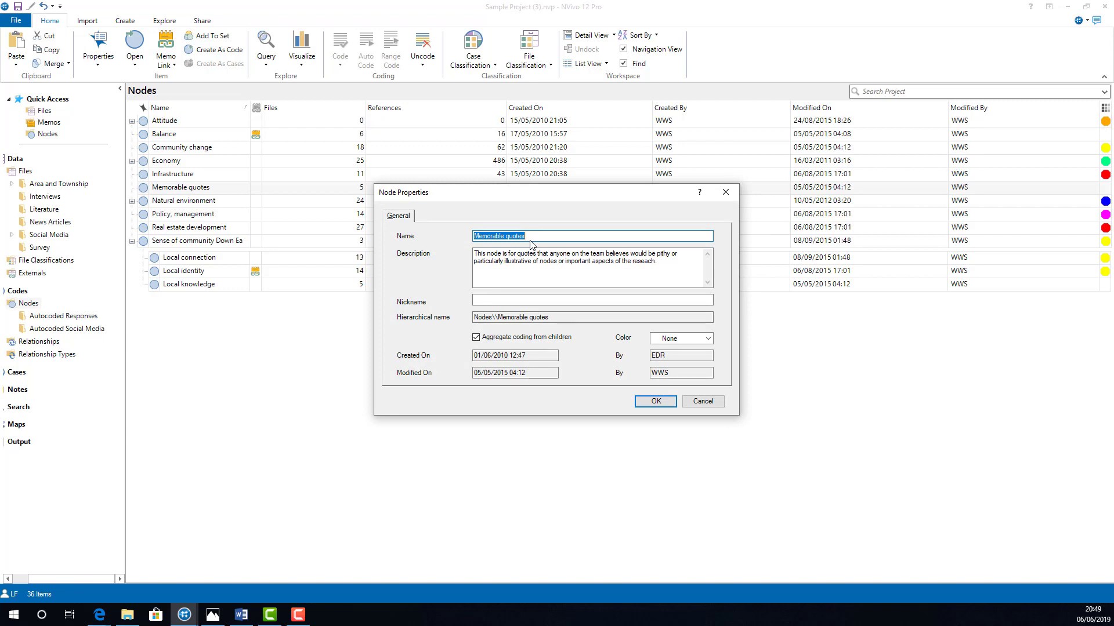
type("Quotes for th")
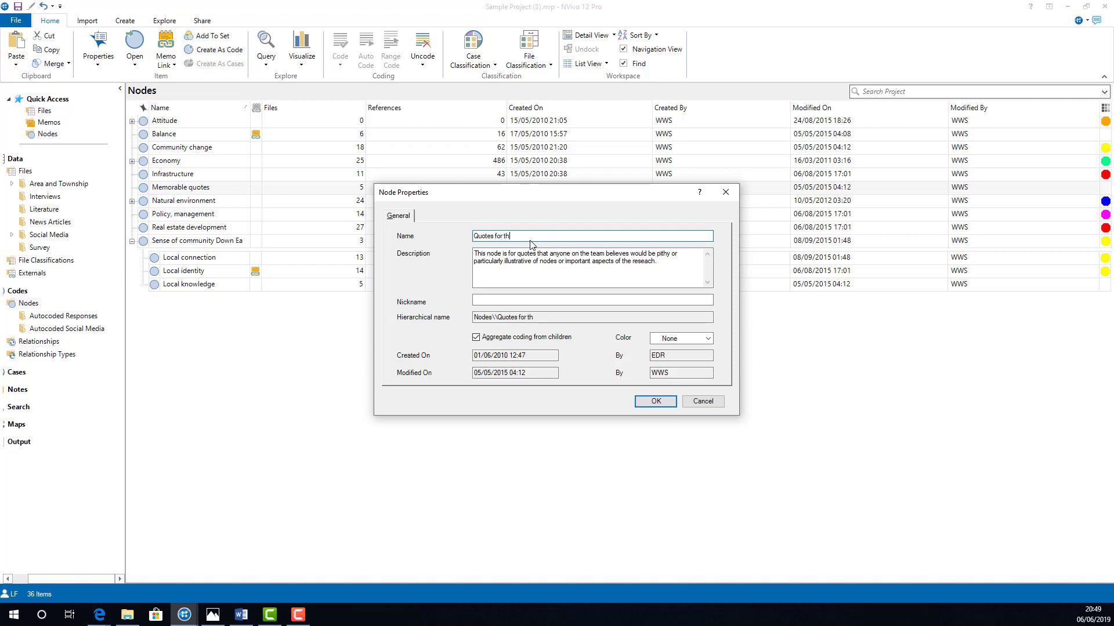
type("esis")
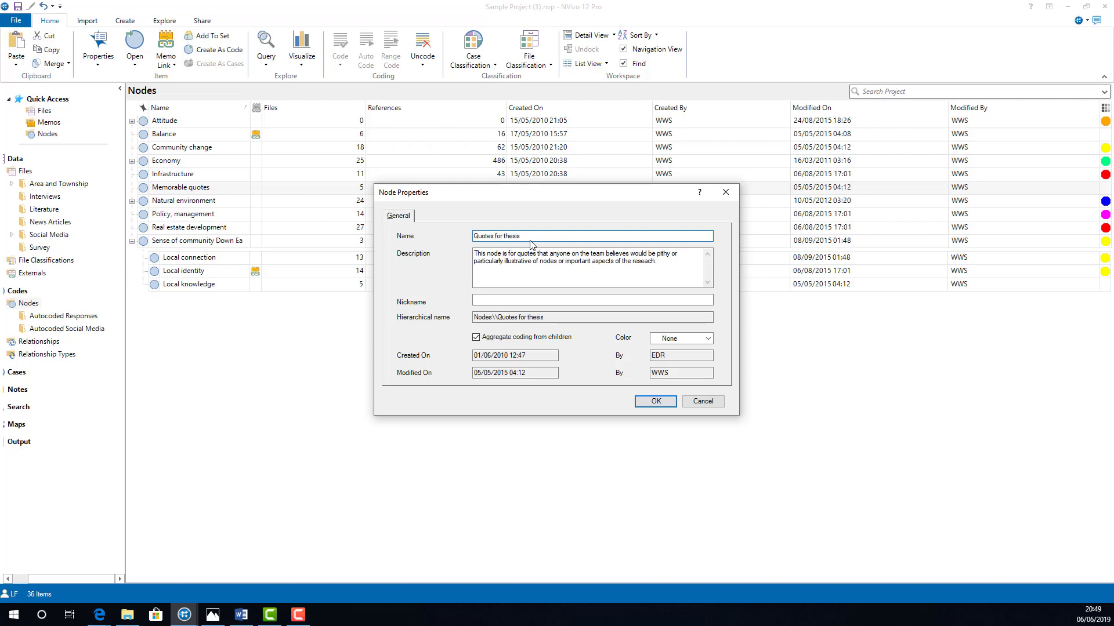
left_click(638, 405)
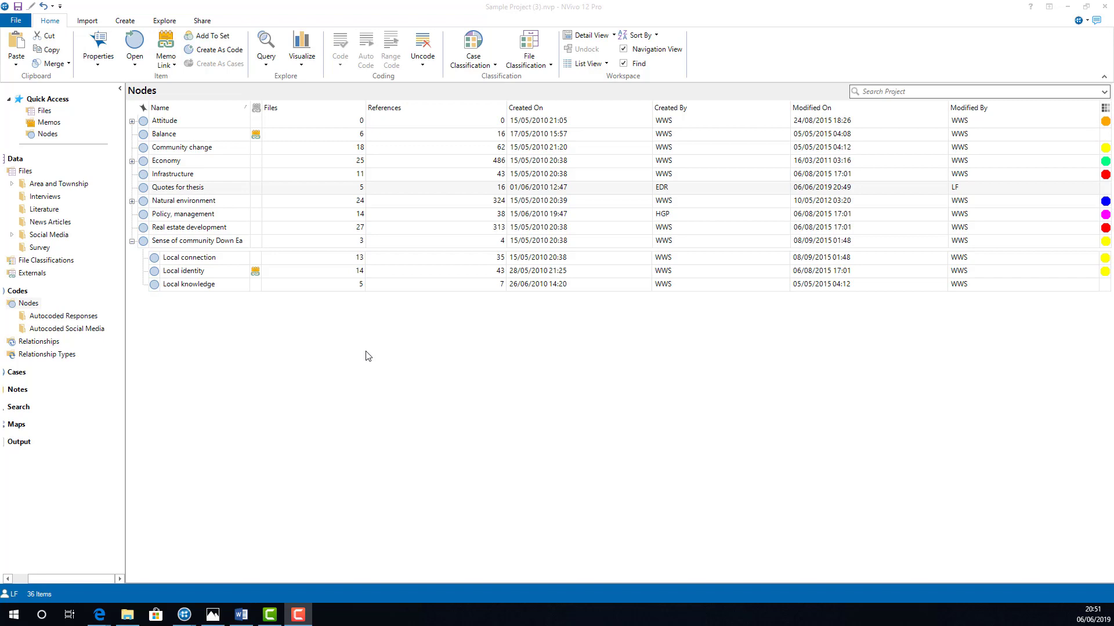
Step: Open the "Policy, management" node and code its "Number 20: Management issues" passage to a new node named "Policy"
left_click(268, 216)
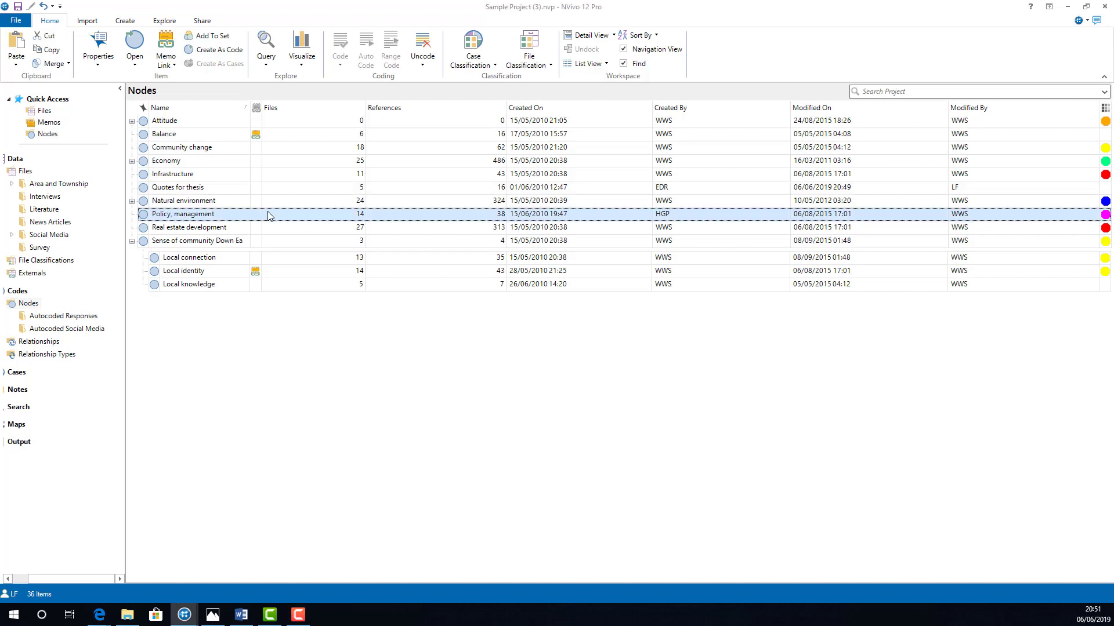
double_click(268, 216)
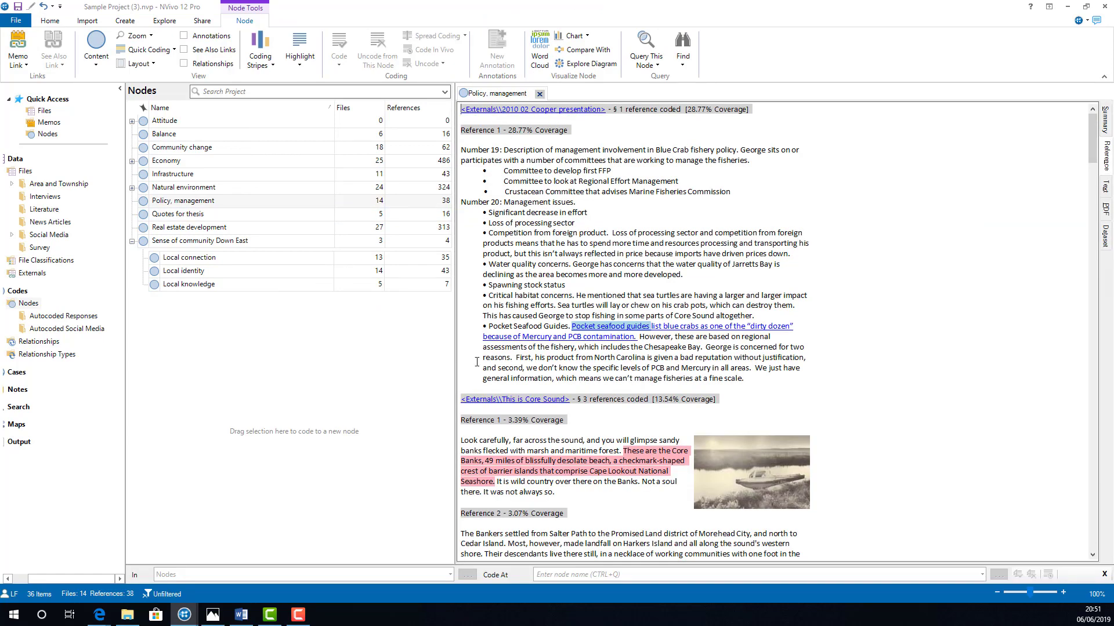
left_click_drag(744, 379, 460, 200)
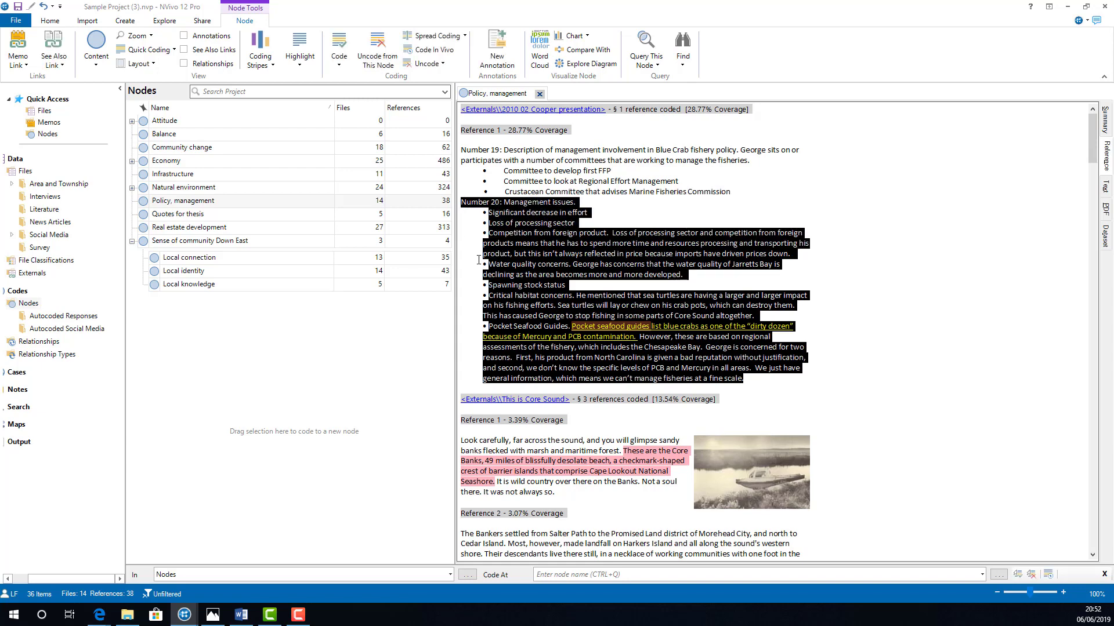
left_click_drag(522, 232, 232, 423)
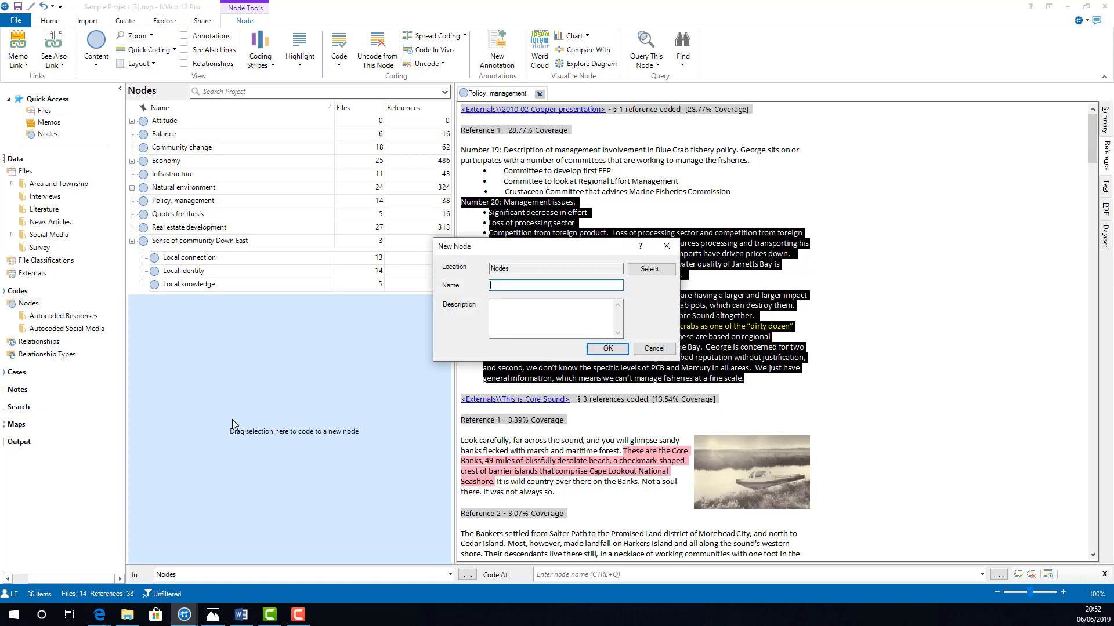
type("Policy")
key("Return")
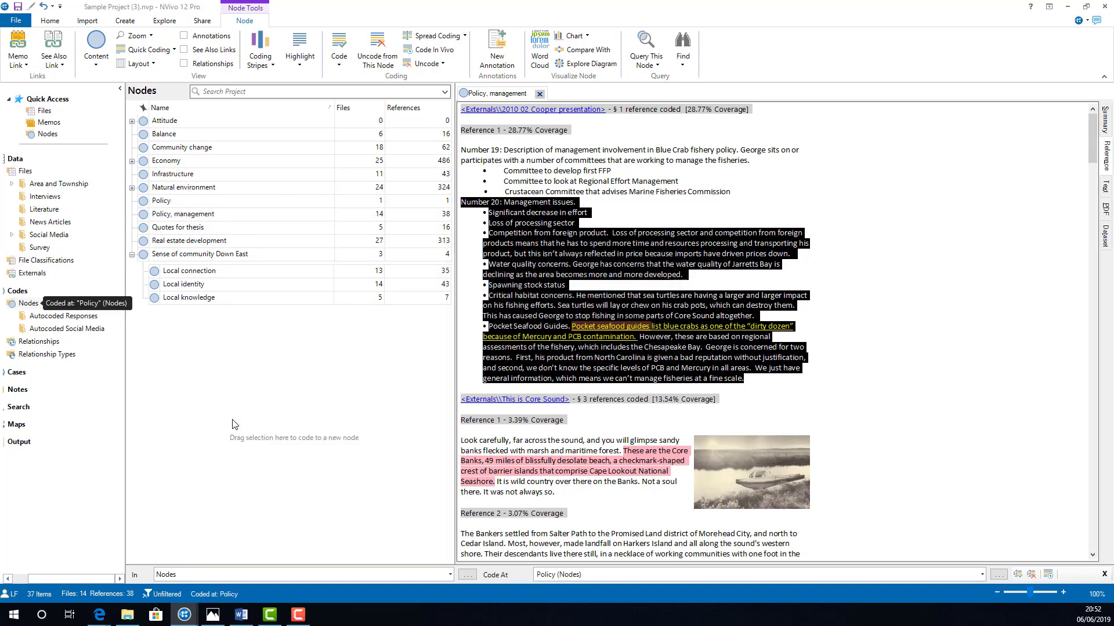
Step: Code the "Number 19" passage on management involvement, including its three committee bullets, to a new node named "Management"
left_click_drag(763, 192, 337, 366)
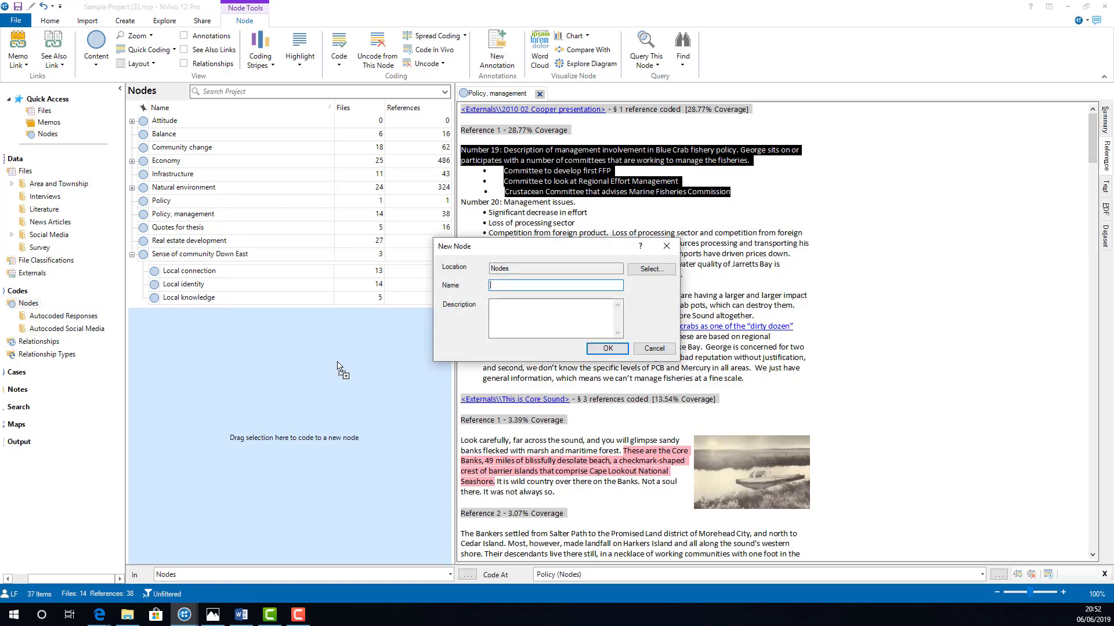
type("Management")
key("Return")
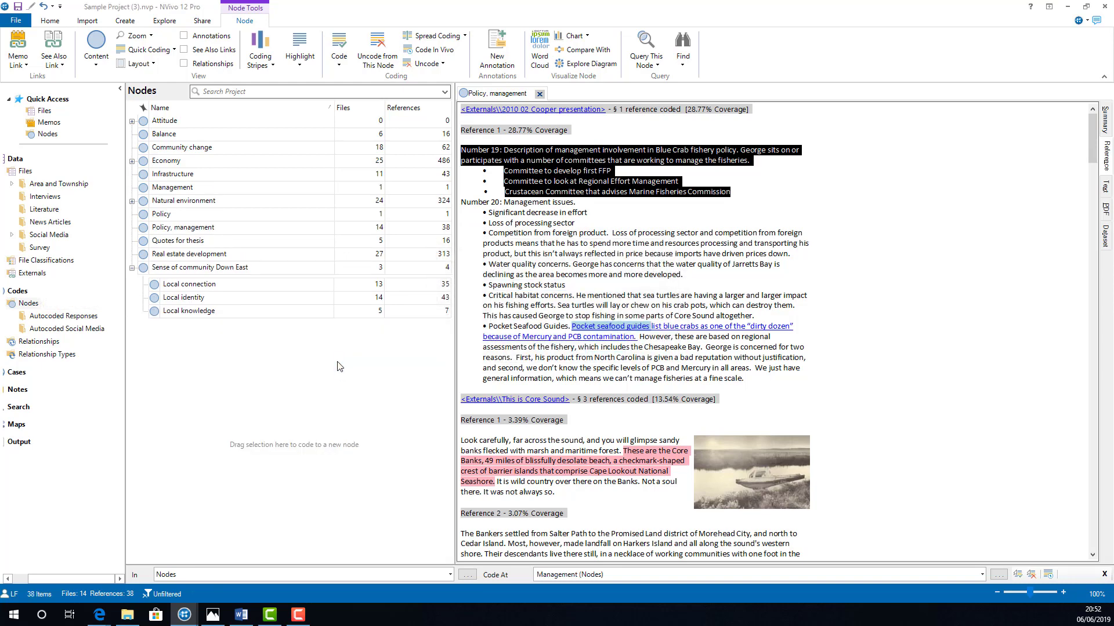
left_click(267, 229)
right_click(268, 234)
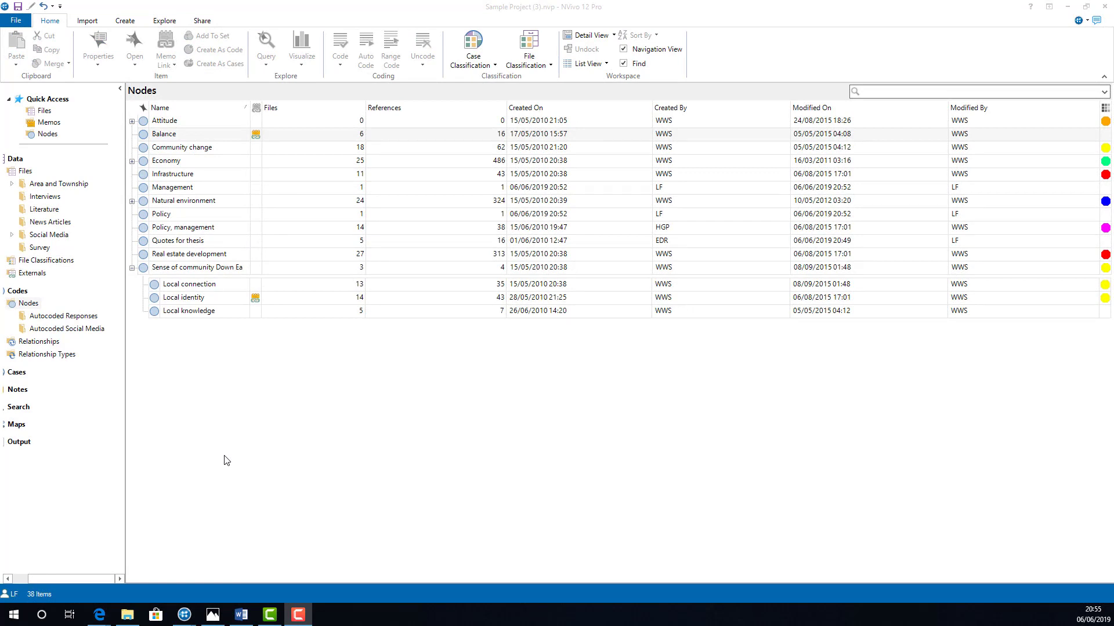
Step: Open the Community change node and uncode the interview text from "That's a huge thing" to "things that are factors" from it
left_click(193, 147)
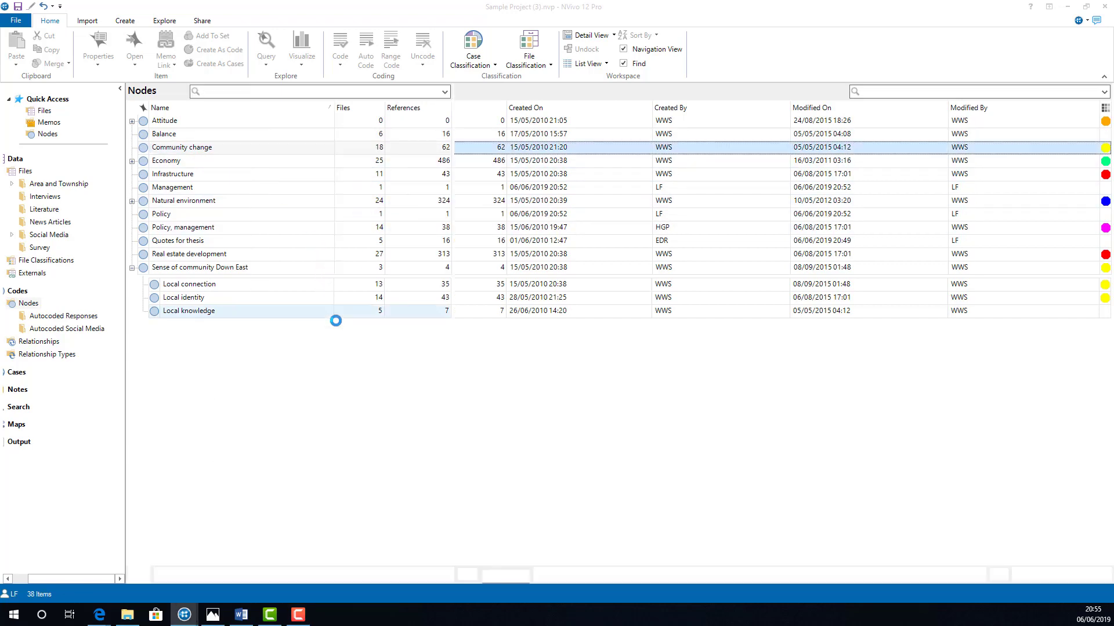
scroll(673, 319, "down", 10)
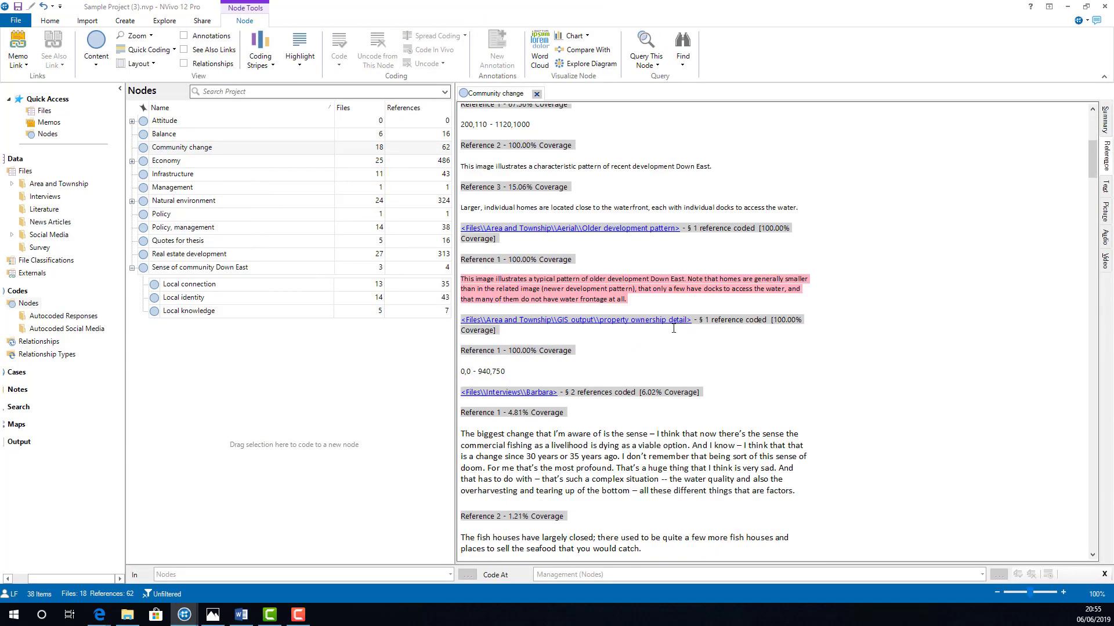
scroll(678, 341, "down", 1)
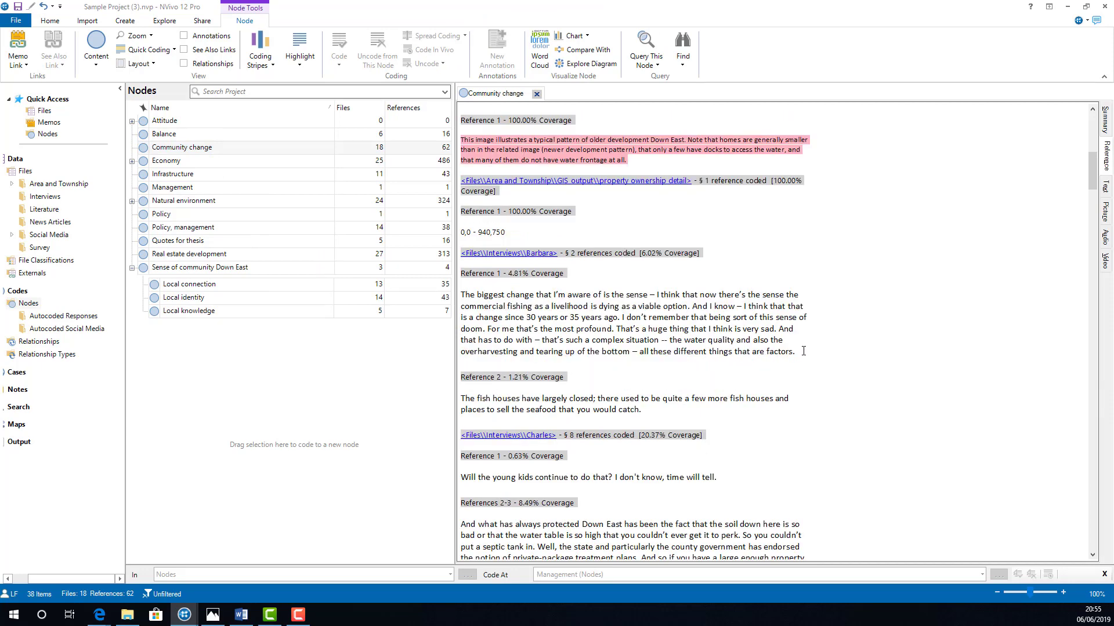
left_click_drag(795, 352, 616, 329)
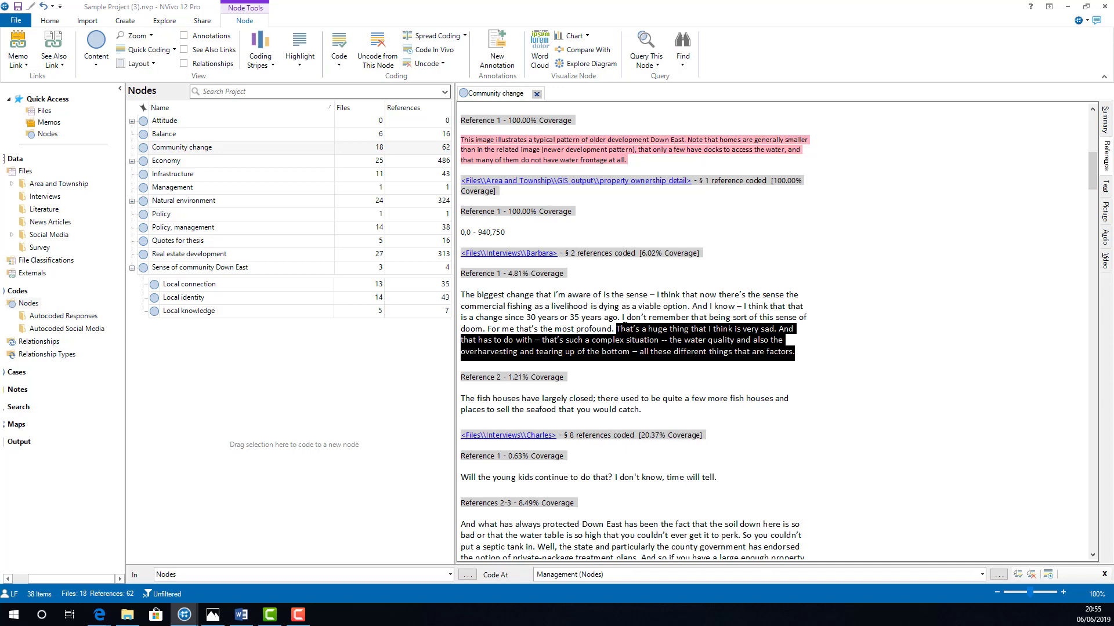
right_click(623, 328)
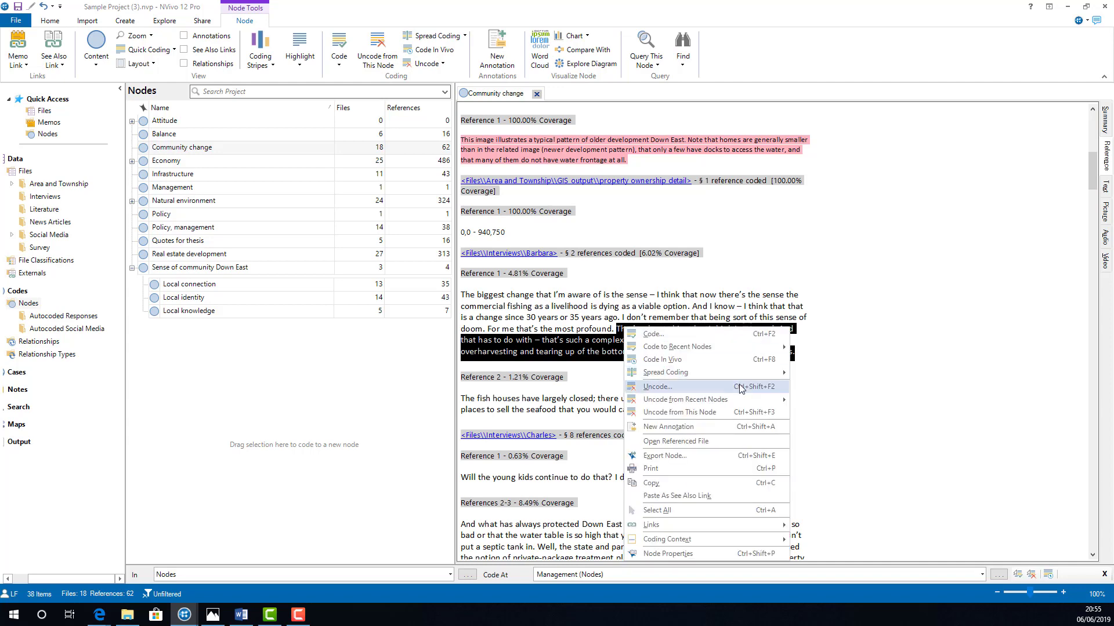
left_click(780, 417)
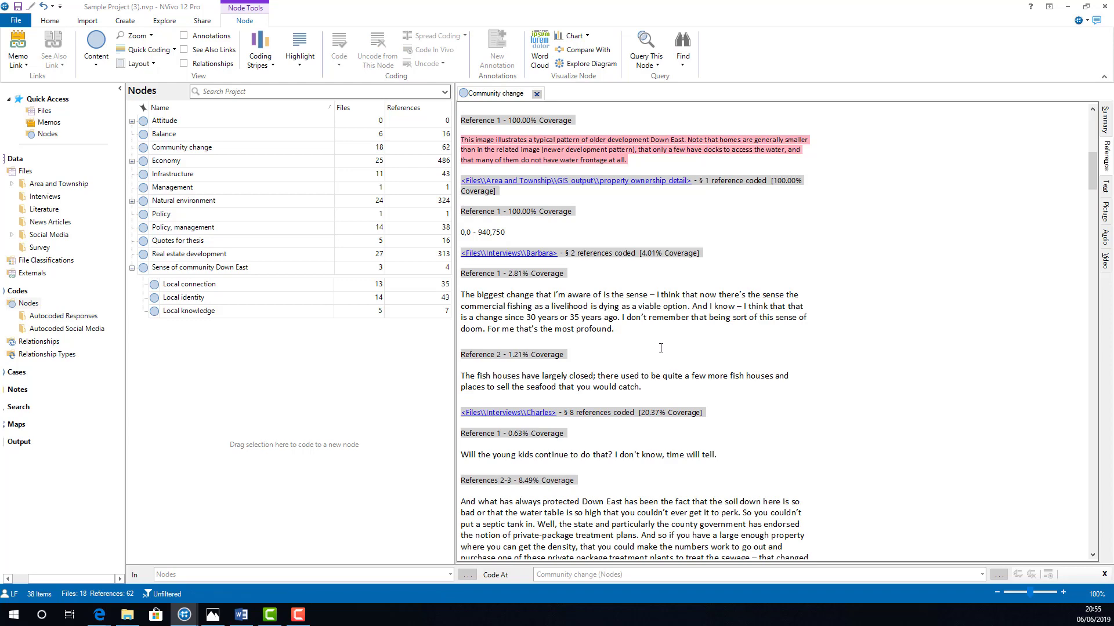
Step: Open the fourth interview transcript in the Interviews folder
left_click(56, 198)
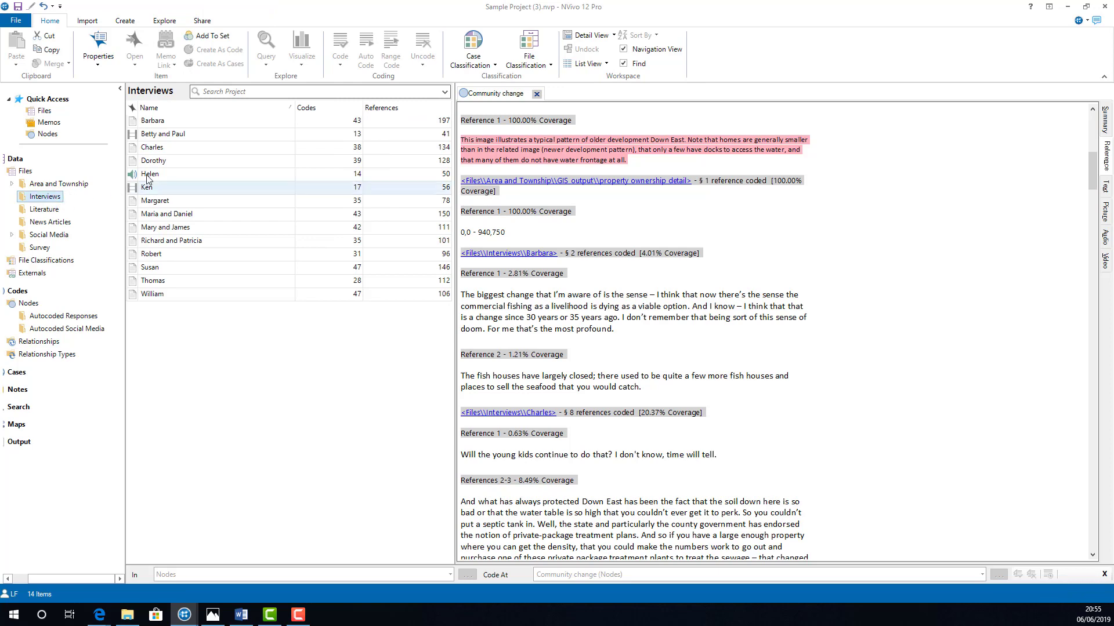
left_click(161, 161)
double_click(162, 162)
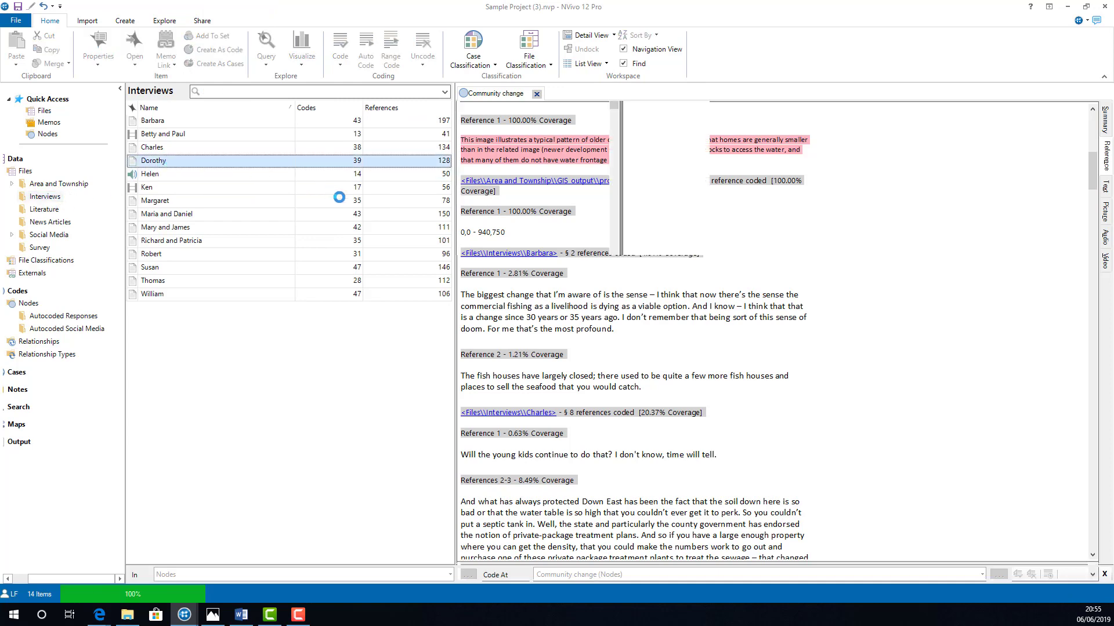
Step: Under Q.2, uncode the passage from "But of course, Williston is my favorite" to "you could smell that" from the Quotes for thesis node
scroll(618, 315, "down", 8)
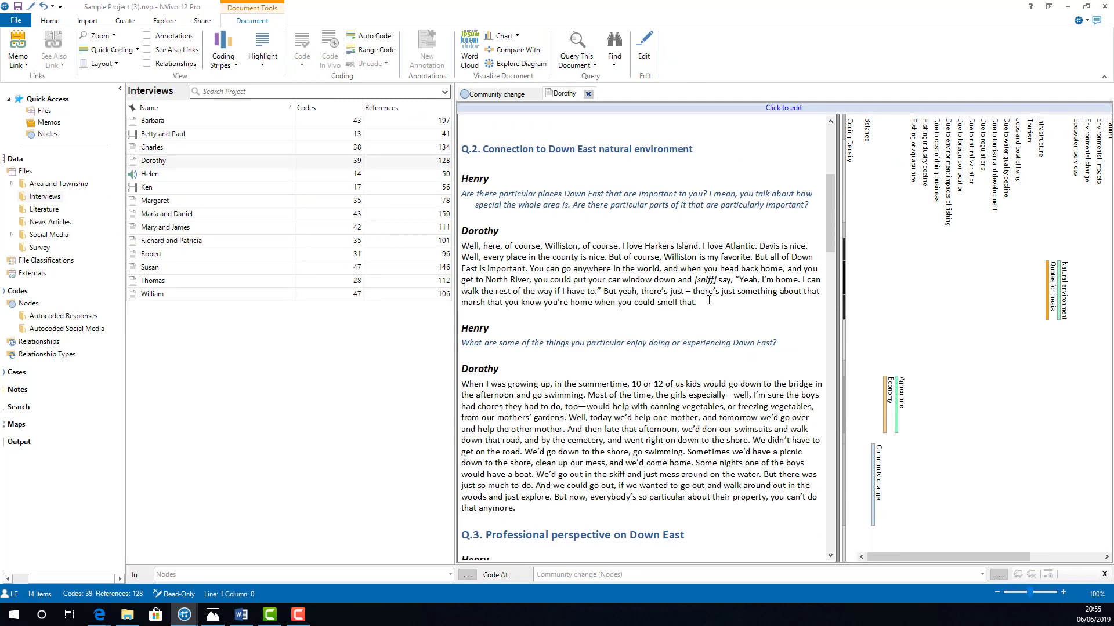
left_click_drag(709, 300, 609, 257)
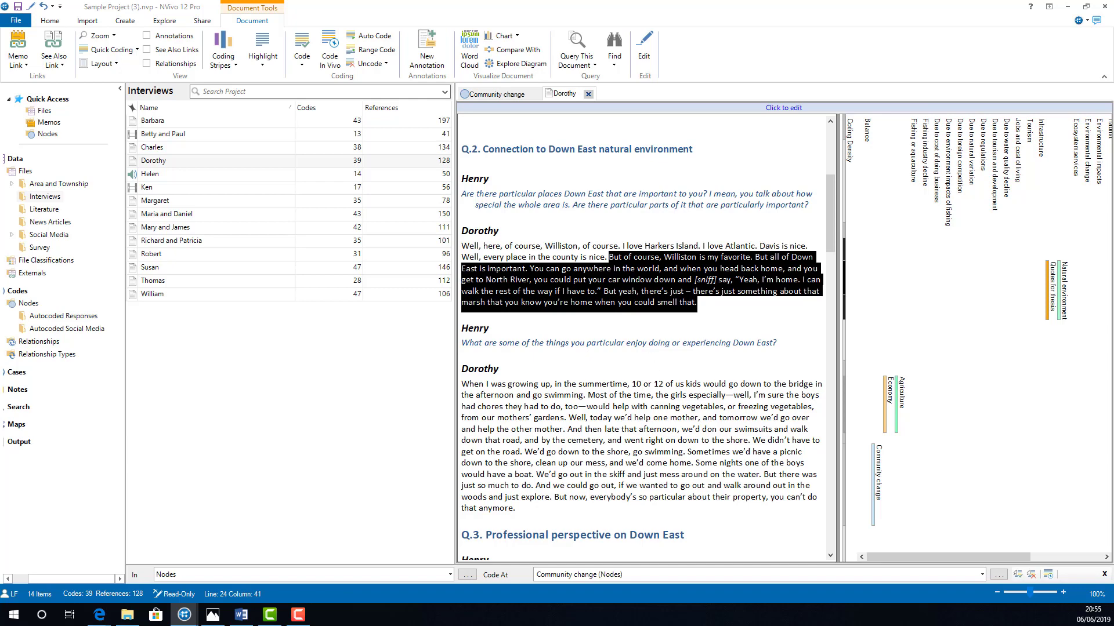
right_click(623, 268)
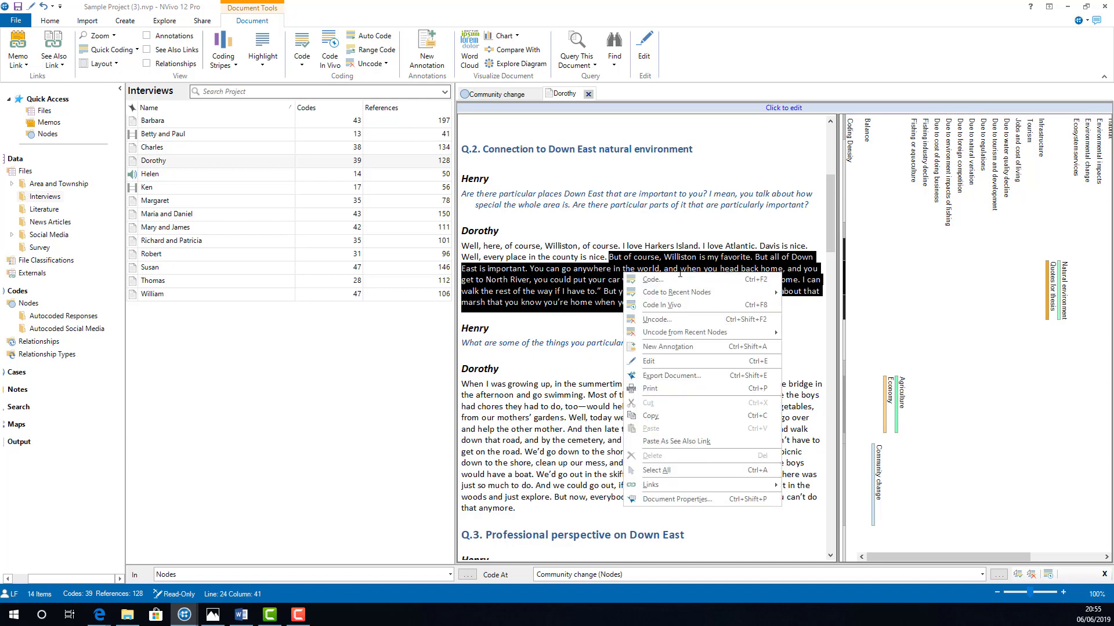
left_click(706, 321)
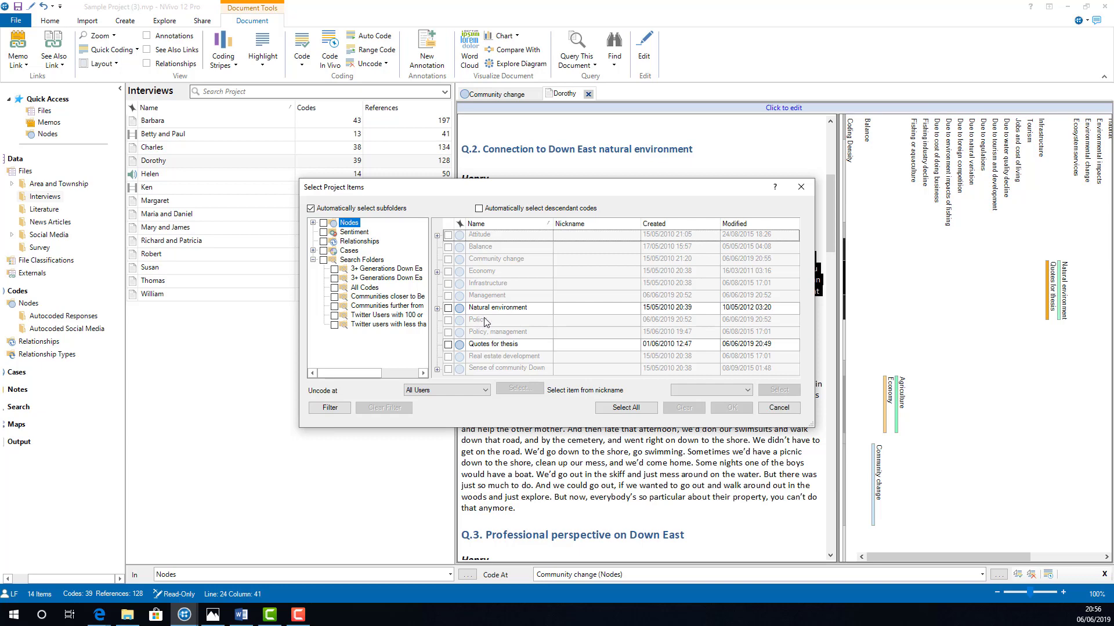
left_click(448, 344)
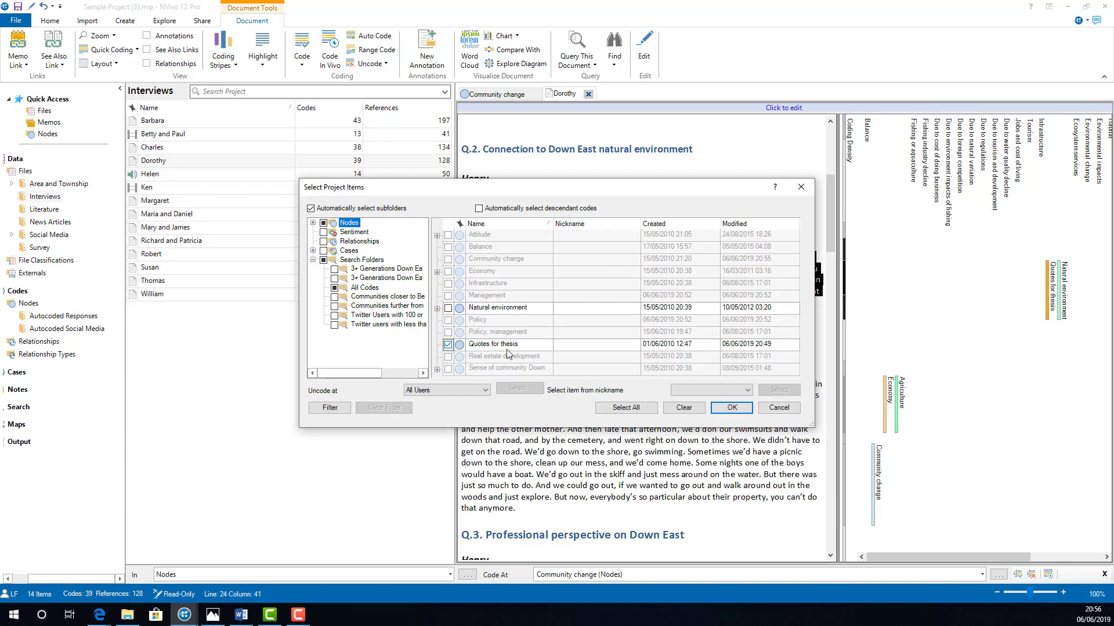
left_click(732, 408)
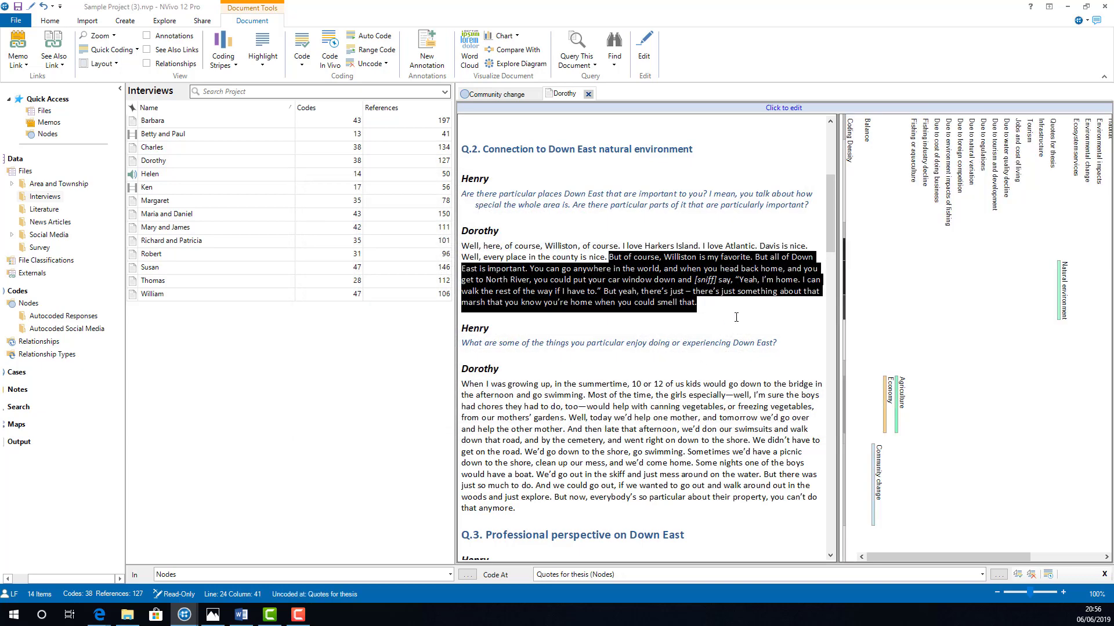